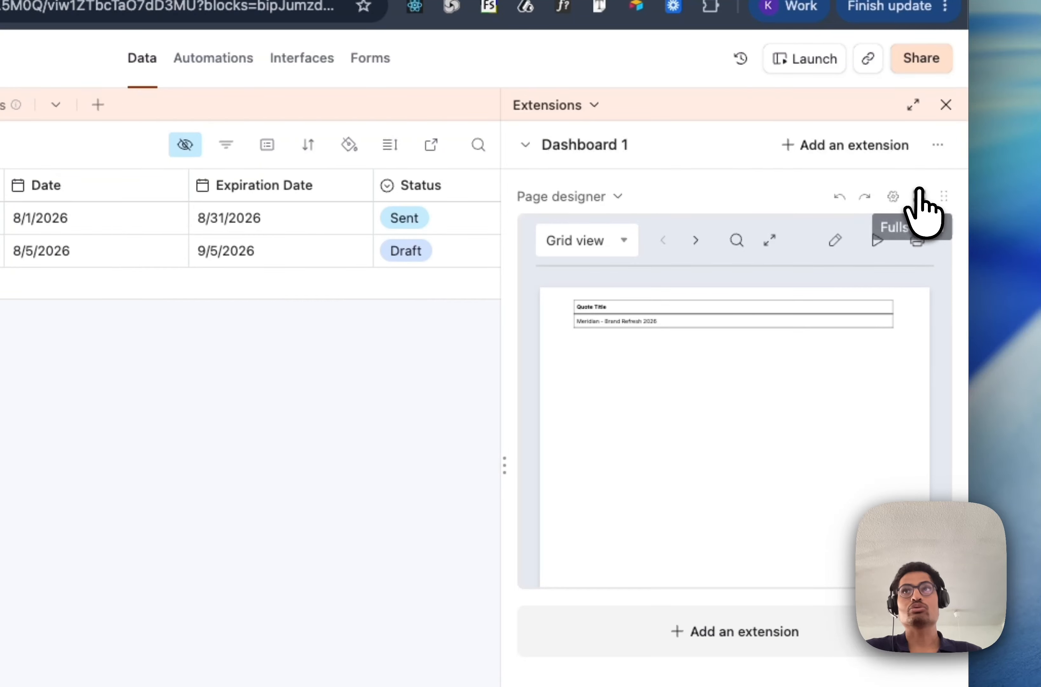
- View the Page designer extension's quote layout in full screen
{"action": "left_click", "coordinate": [918, 195]}
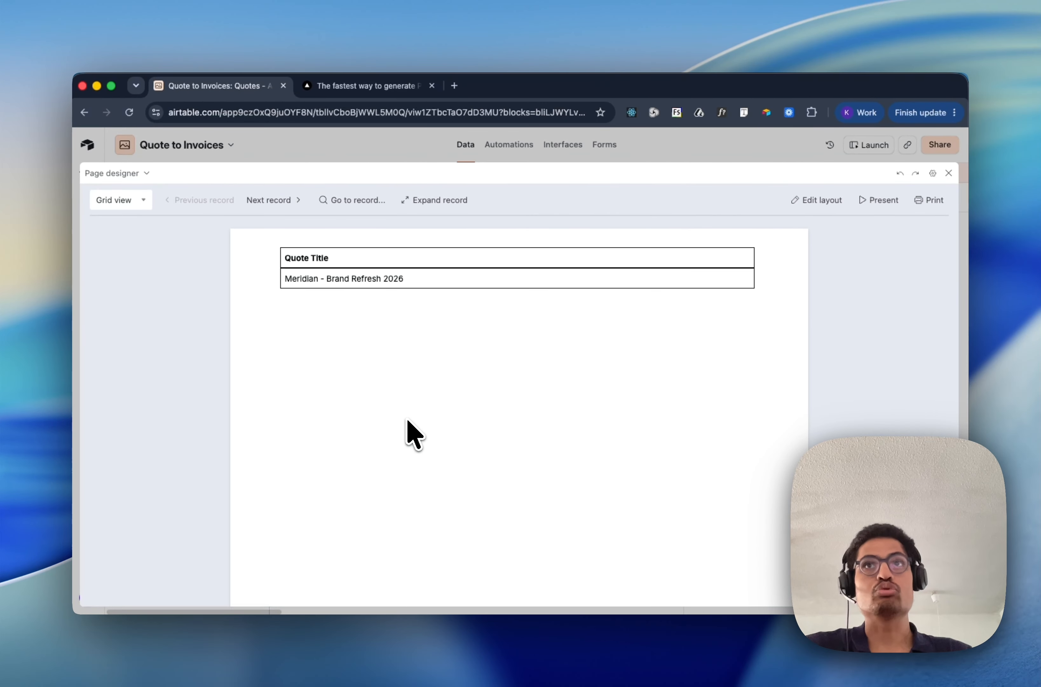
{"action": "scroll", "coordinate": [407, 420], "scroll_direction": "down", "scroll_amount": 1}
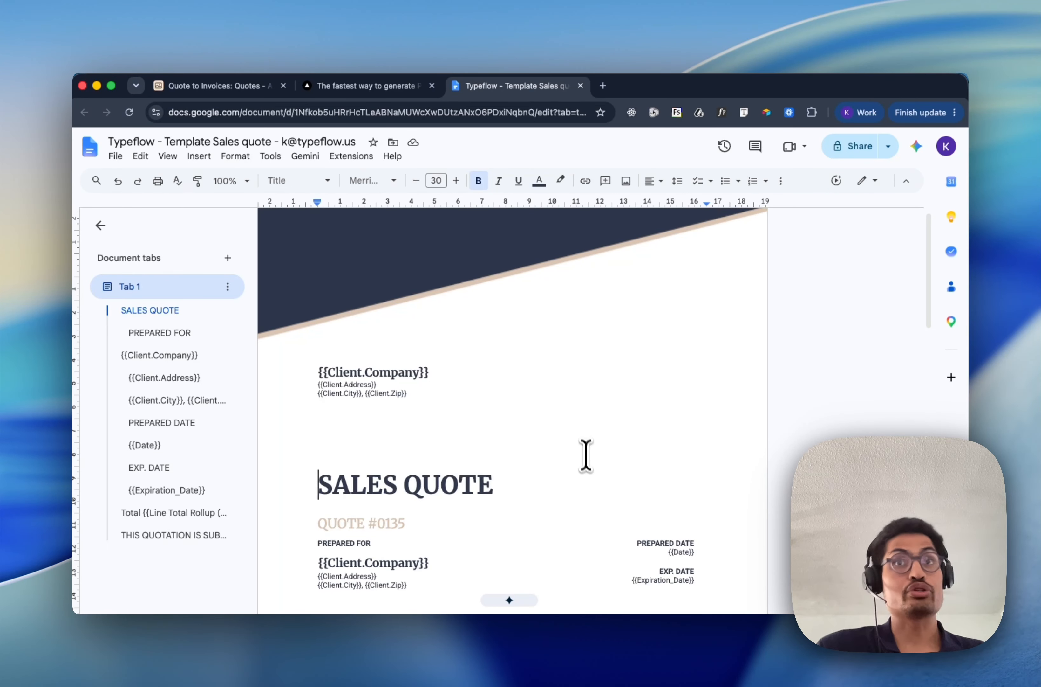
- Examine the Sales Quote template in Google Docs, including its client variables, date fields, line items table and total
{"action": "scroll", "coordinate": [588, 467], "scroll_direction": "down", "scroll_amount": 1}
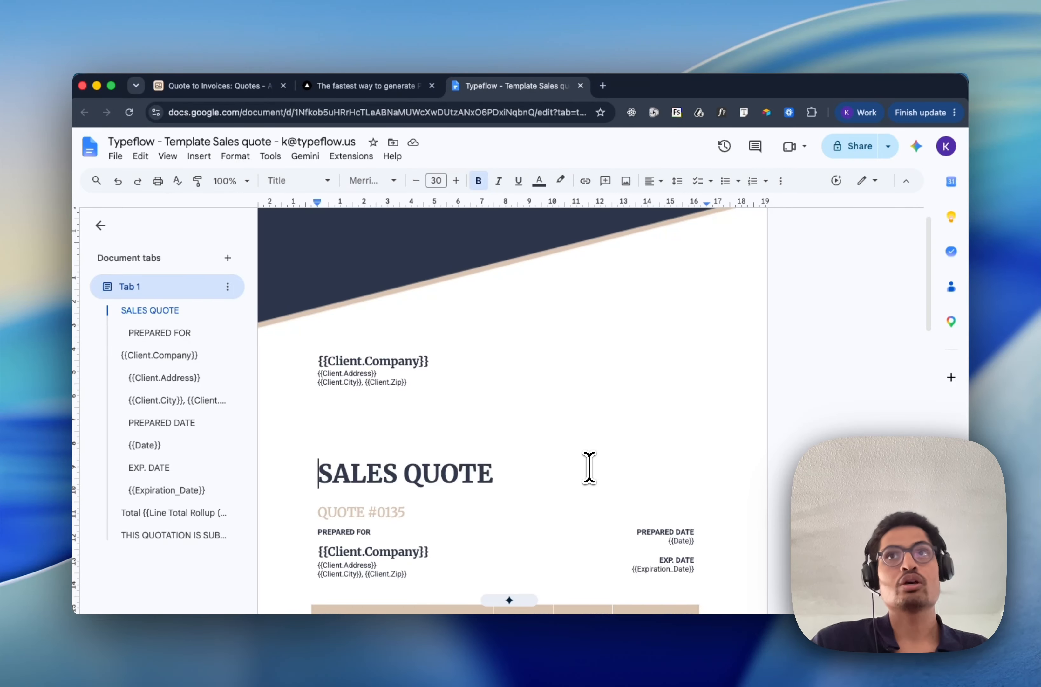
{"action": "scroll", "coordinate": [589, 468], "scroll_direction": "down", "scroll_amount": 1}
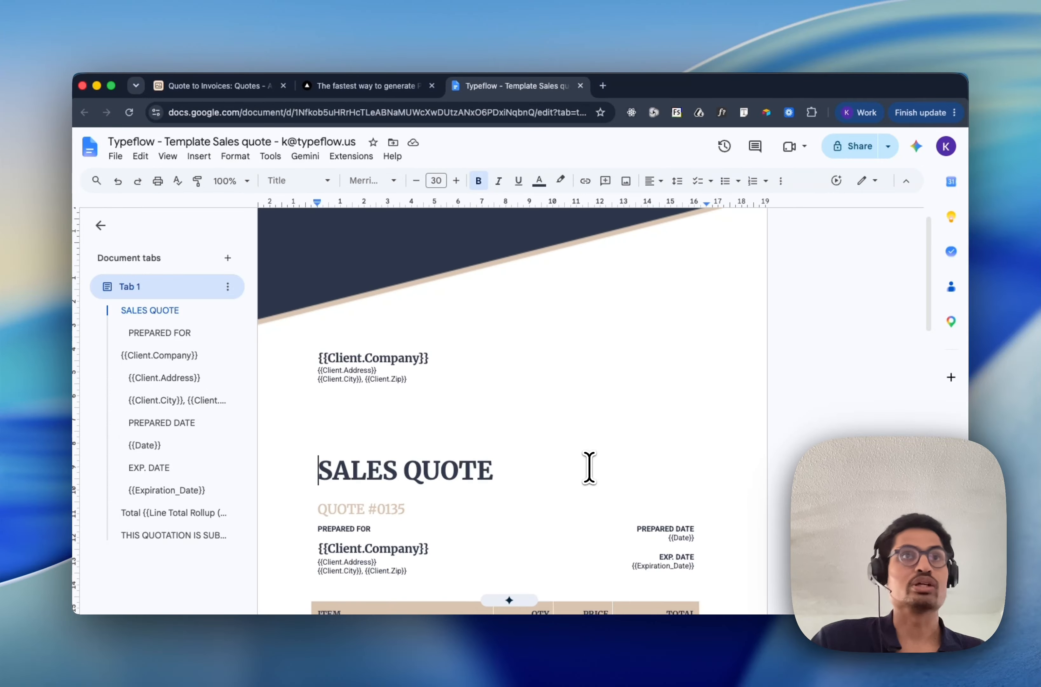
{"action": "scroll", "coordinate": [590, 467], "scroll_direction": "down", "scroll_amount": 2}
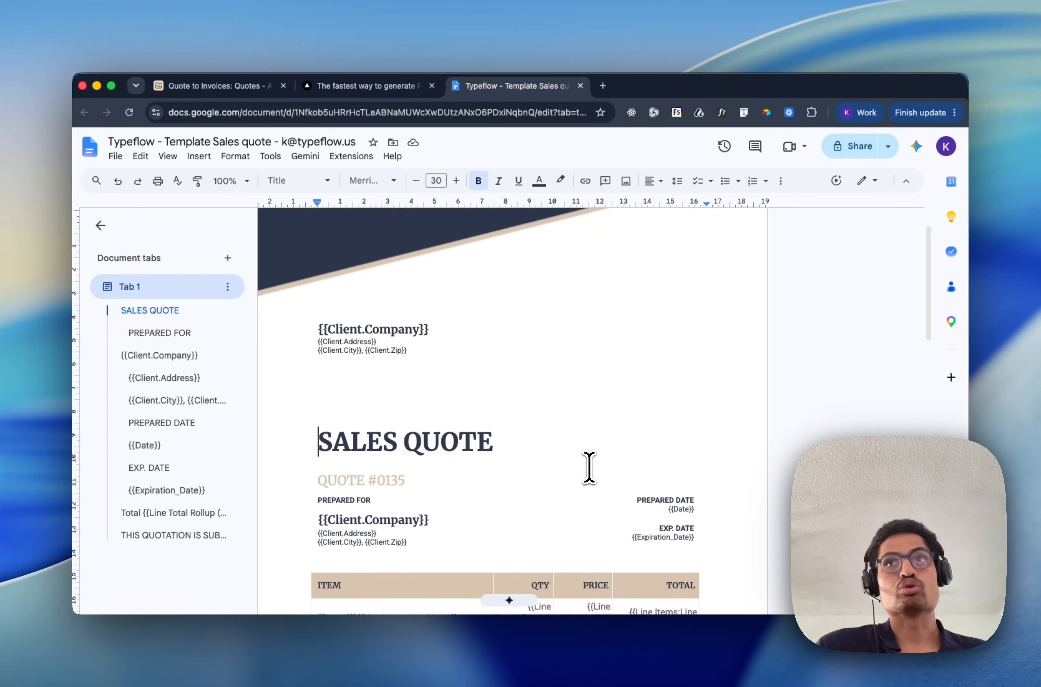
{"action": "scroll", "coordinate": [589, 467], "scroll_direction": "down", "scroll_amount": 2}
{"action": "scroll", "coordinate": [589, 467], "scroll_direction": "up", "scroll_amount": 3}
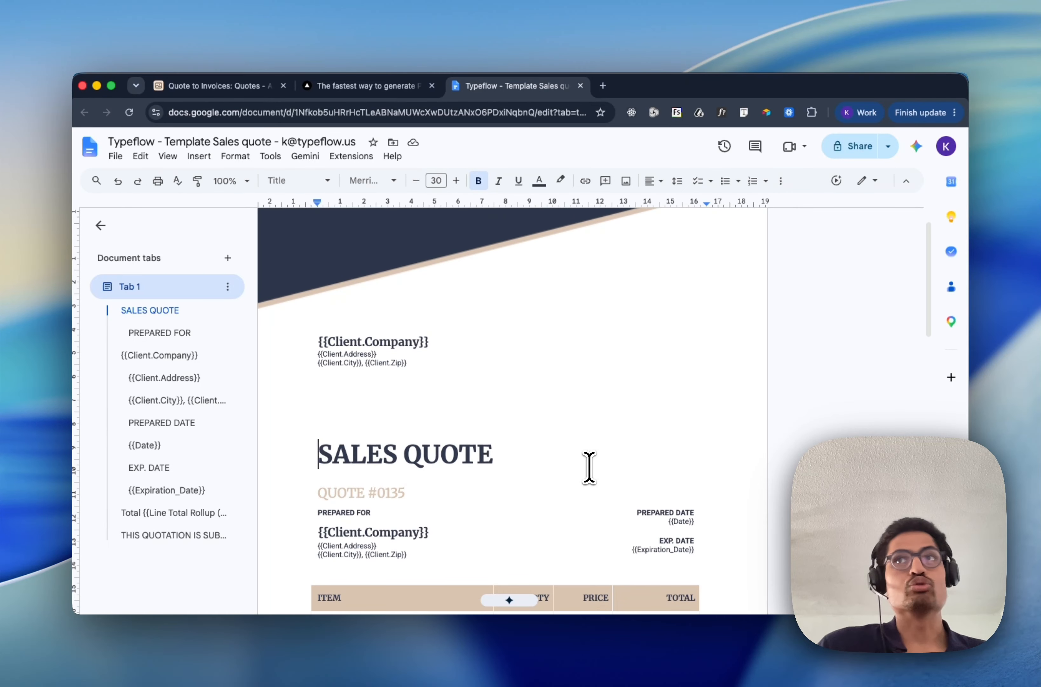
{"action": "scroll", "coordinate": [590, 467], "scroll_direction": "down", "scroll_amount": 1}
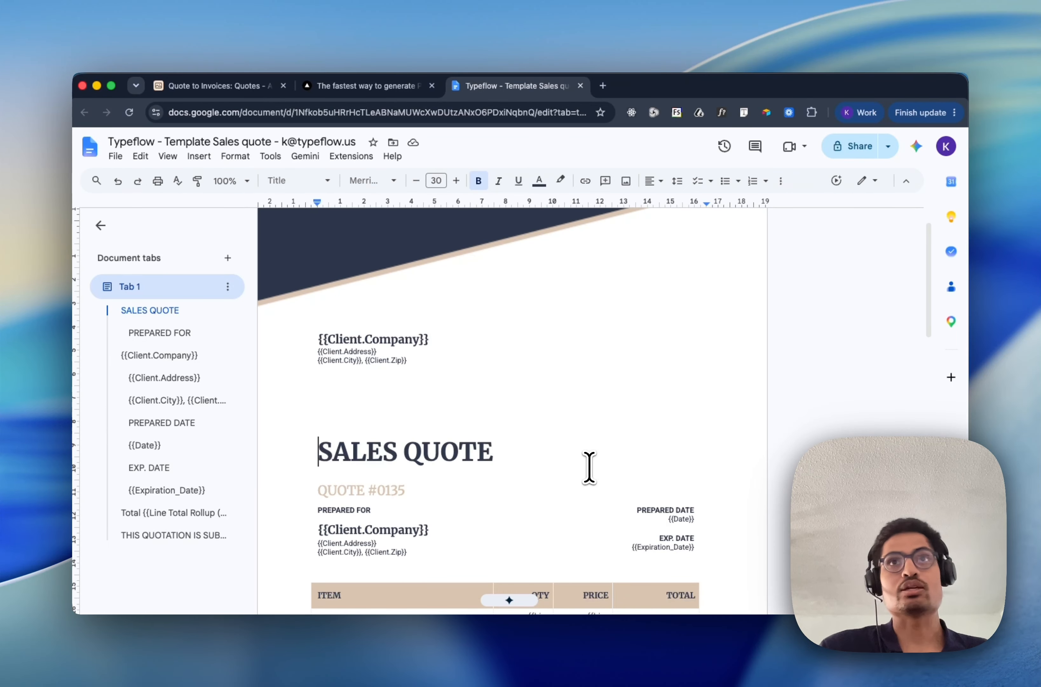
{"action": "scroll", "coordinate": [589, 467], "scroll_direction": "down", "scroll_amount": 5}
{"action": "left_click", "coordinate": [457, 433]}
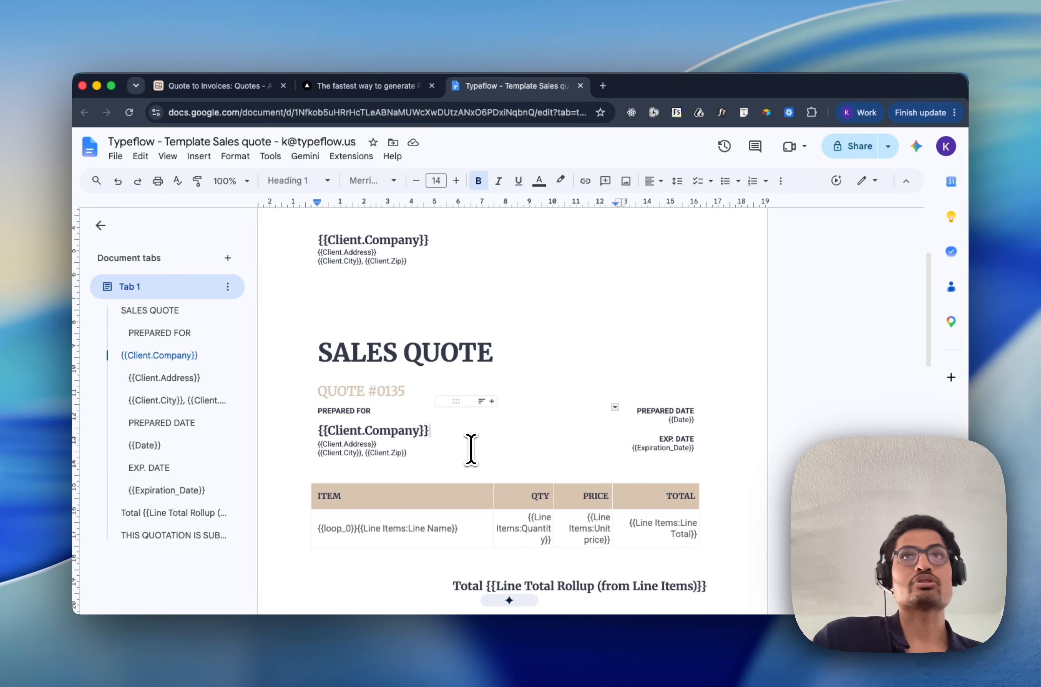
{"action": "scroll", "coordinate": [472, 448], "scroll_direction": "down", "scroll_amount": 1}
{"action": "scroll", "coordinate": [552, 472], "scroll_direction": "down", "scroll_amount": 3}
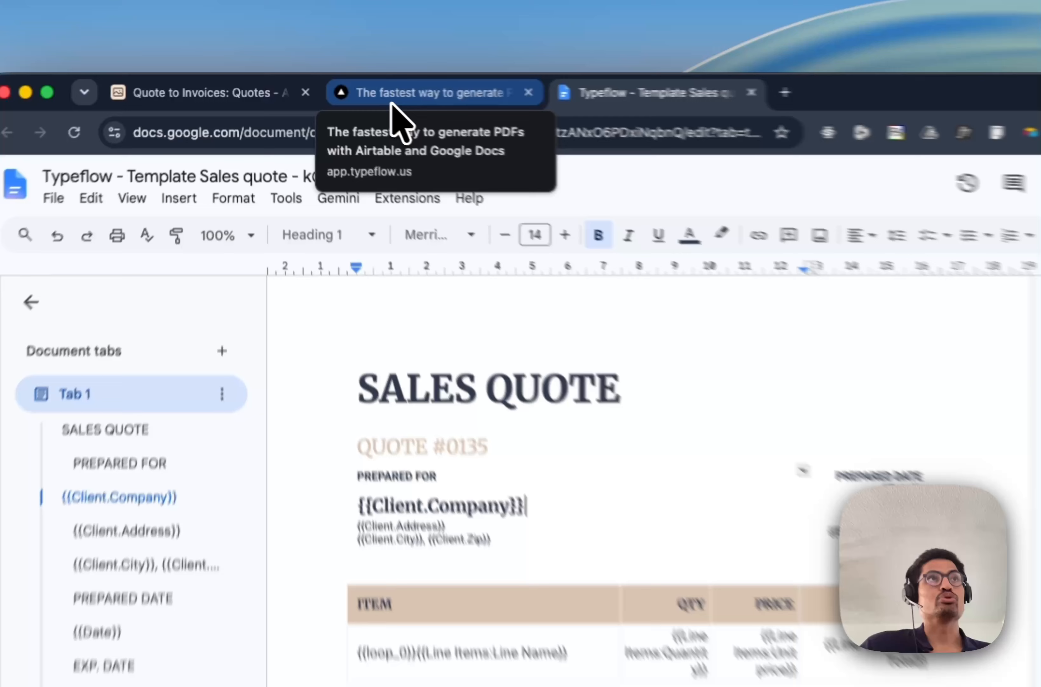
- Switch to Typeflow and review the flow's template and data source settings against the Quote to Invoices base in Airtable
{"action": "left_click", "coordinate": [340, 88]}
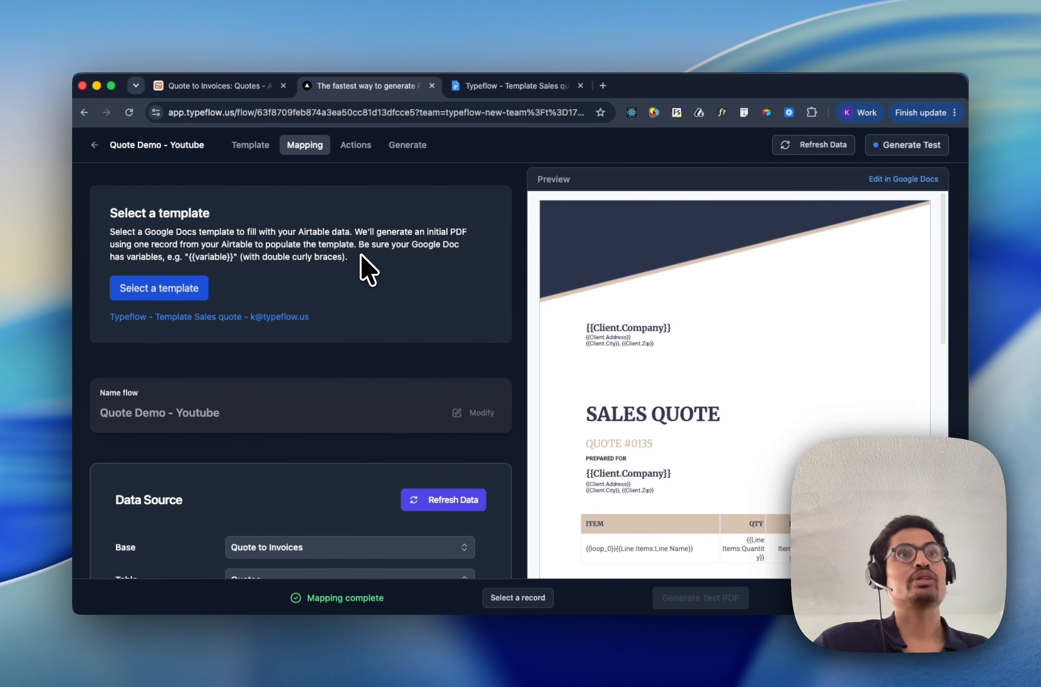
{"action": "scroll", "coordinate": [366, 270], "scroll_direction": "down", "scroll_amount": 3}
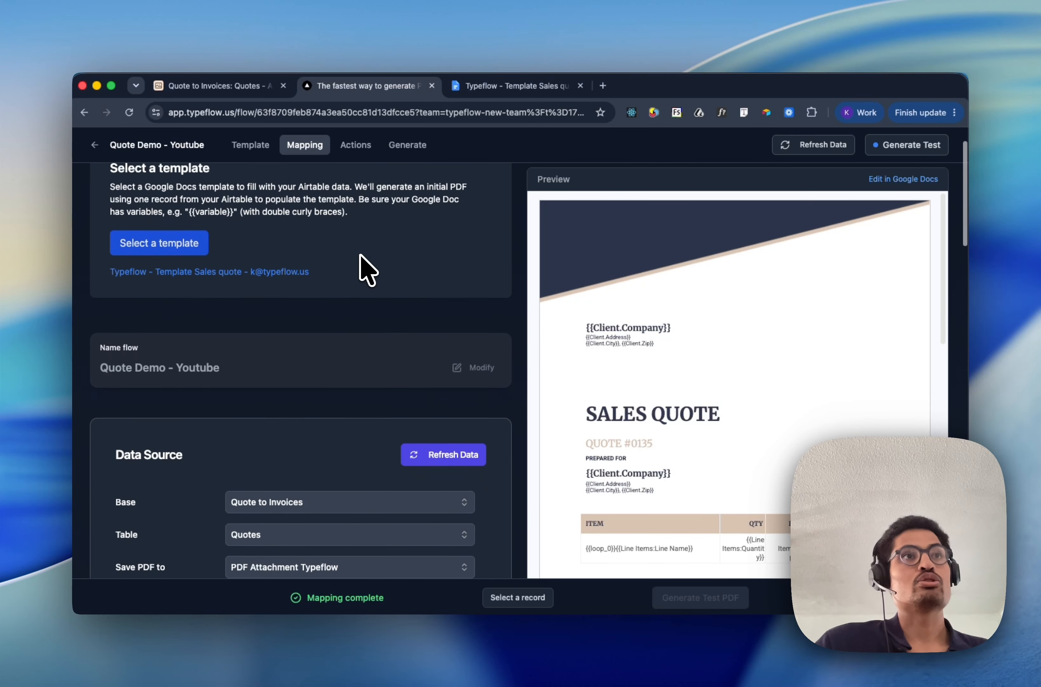
{"action": "scroll", "coordinate": [367, 270], "scroll_direction": "down", "scroll_amount": 2}
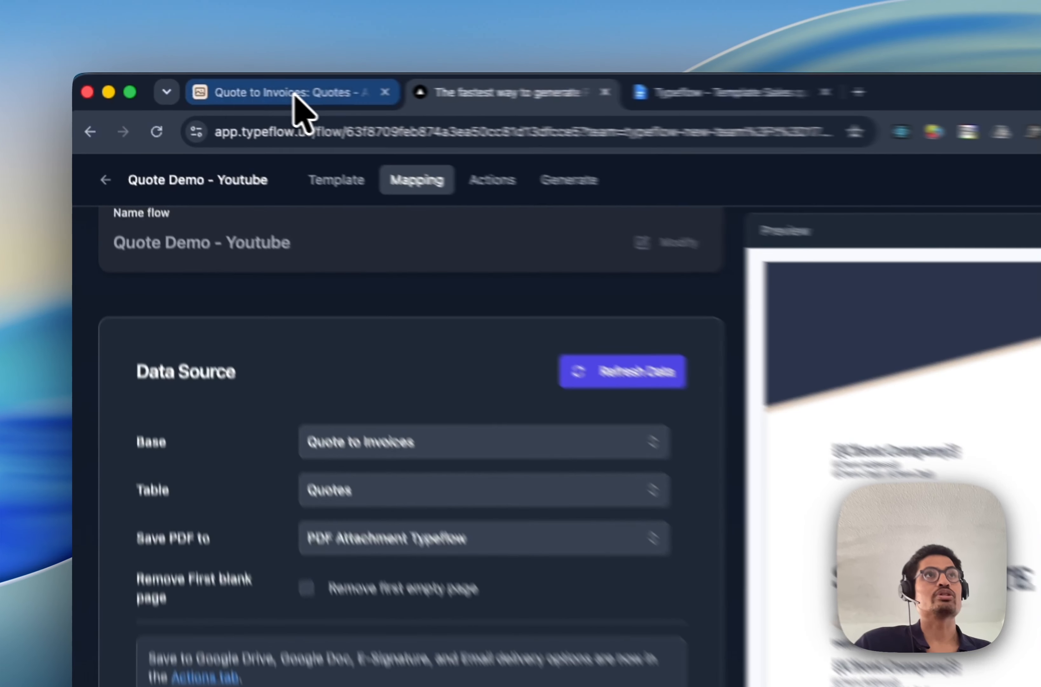
{"action": "left_click", "coordinate": [294, 94]}
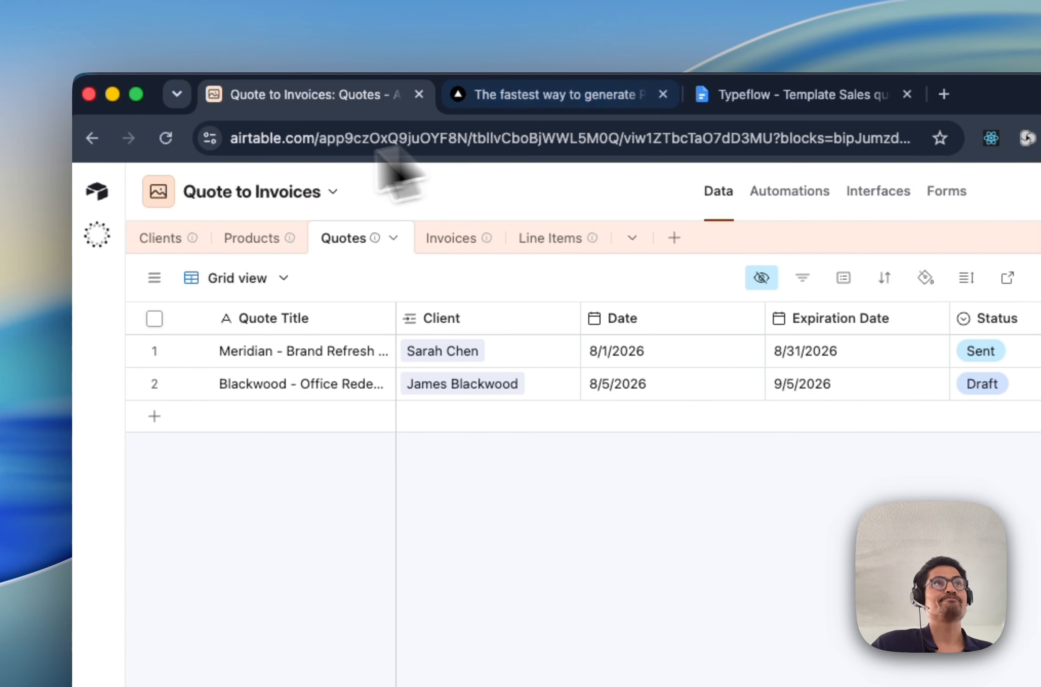
{"action": "left_click", "coordinate": [548, 103]}
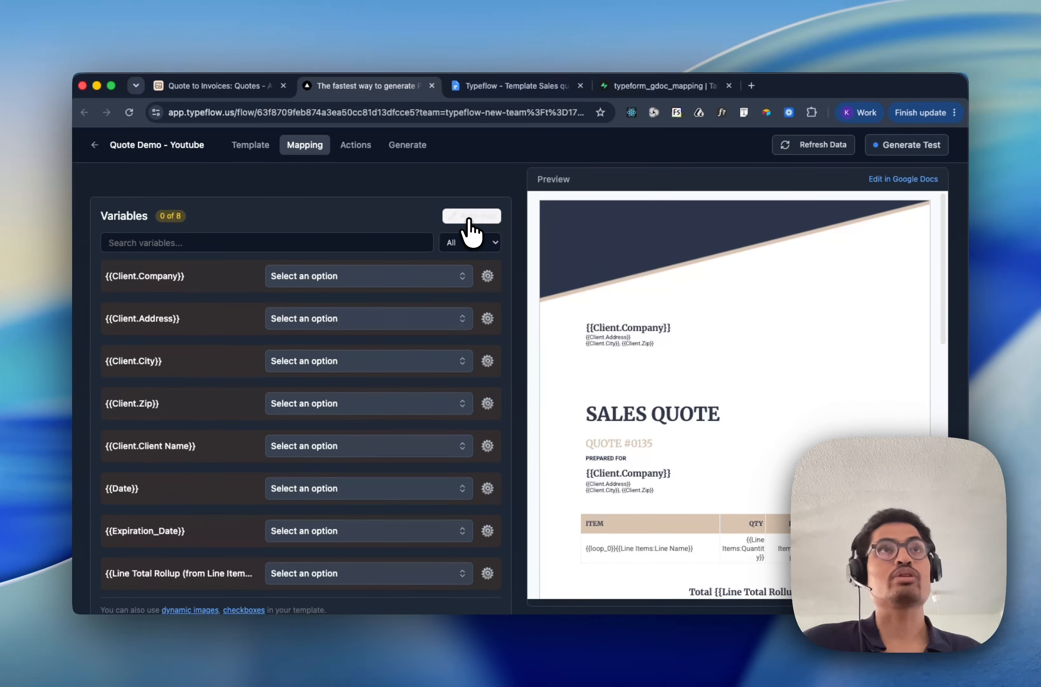
- Map all template variables to their matching Airtable fields automatically and check the resulting mappings
{"action": "left_click", "coordinate": [472, 216]}
{"action": "scroll", "coordinate": [299, 402], "scroll_direction": "down", "scroll_amount": 3}
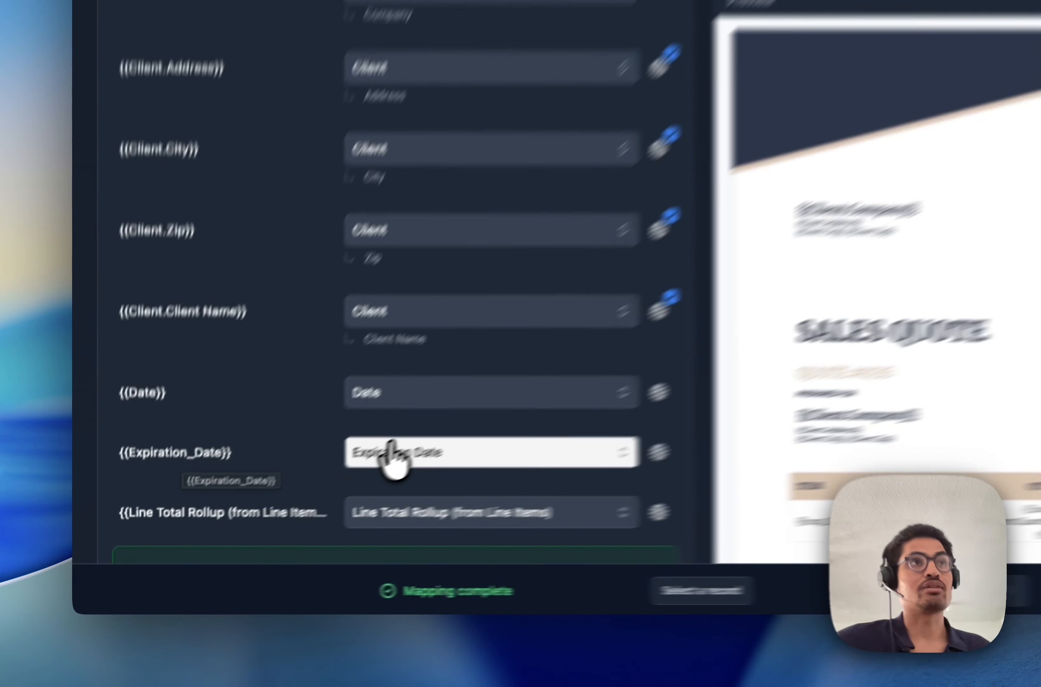
{"action": "left_click", "coordinate": [303, 500]}
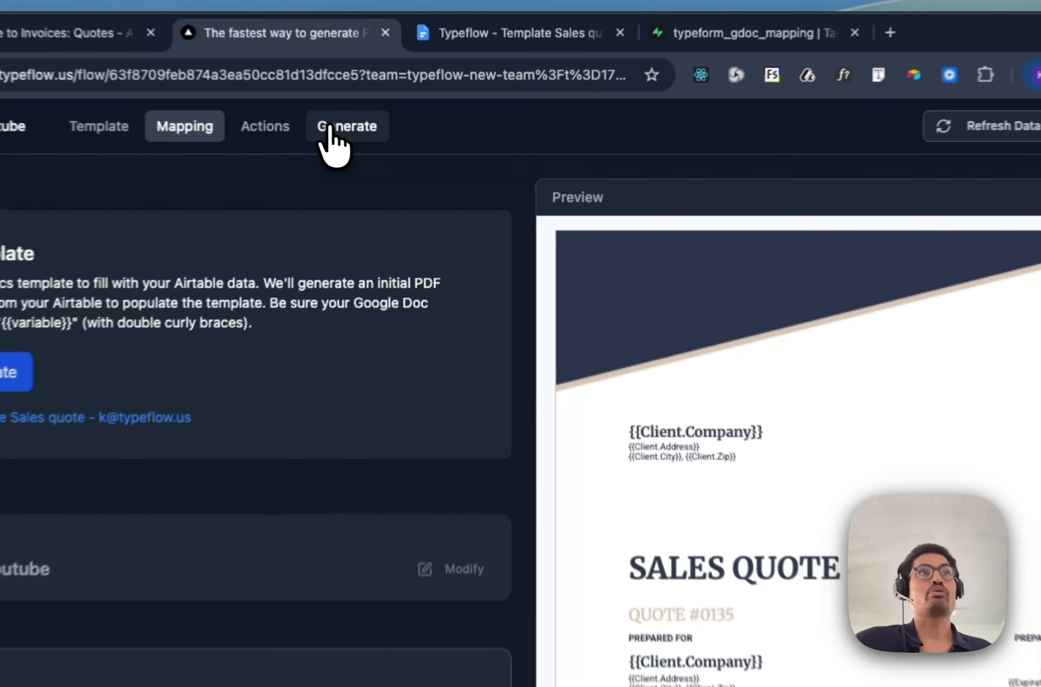
- Open the flow's generation settings and review the Button / Formula method for manual generation
{"action": "left_click", "coordinate": [397, 147]}
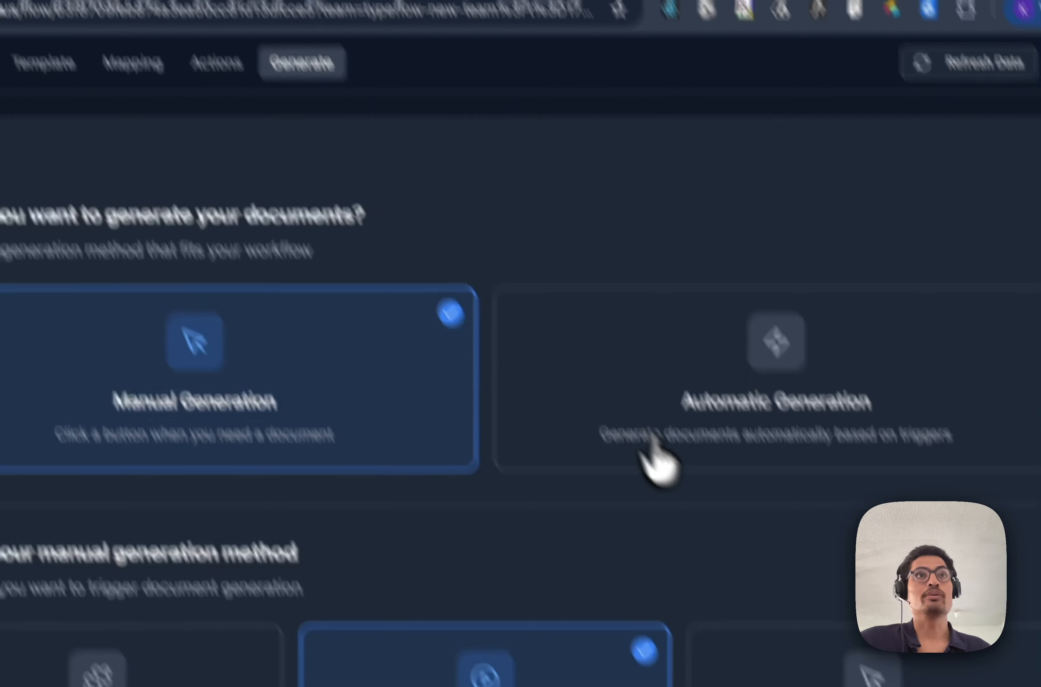
{"action": "scroll", "coordinate": [486, 370], "scroll_direction": "down", "scroll_amount": 5}
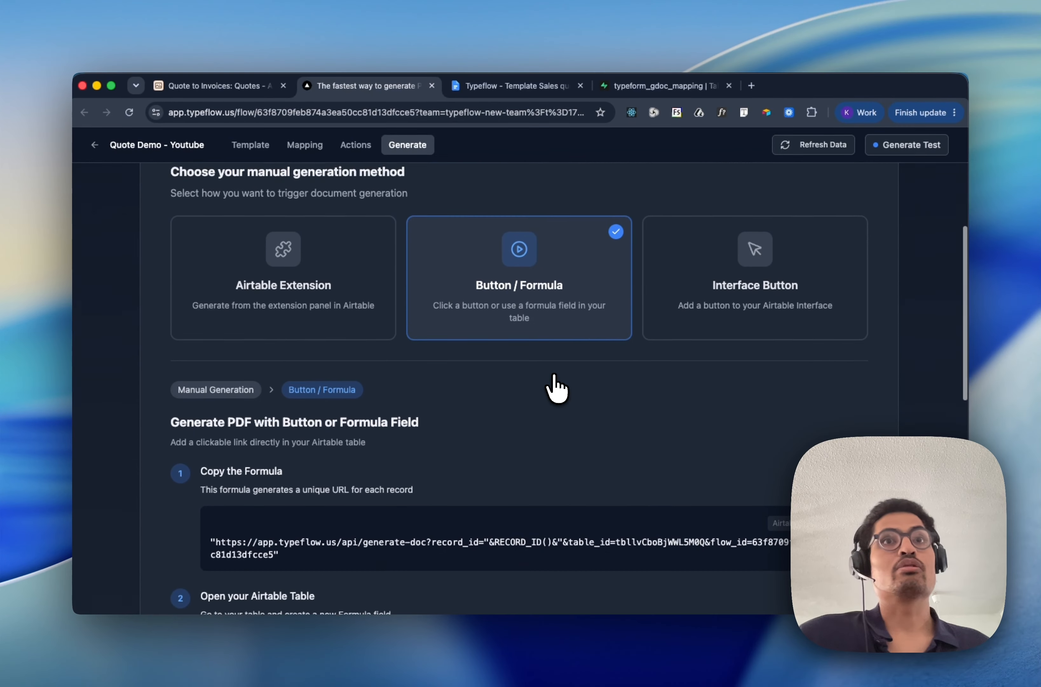
{"action": "scroll", "coordinate": [556, 388], "scroll_direction": "down", "scroll_amount": 1}
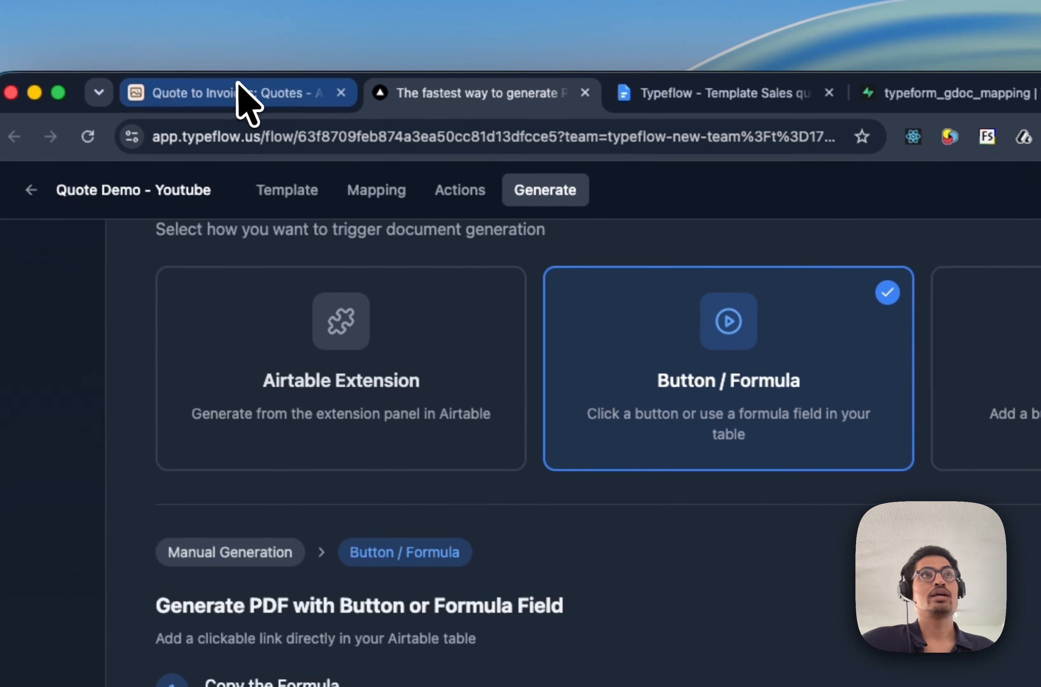
- Switch to the Airtable Quotes table, close the extensions and inspect the Generate Quote Demo button field's configuration
{"action": "left_click", "coordinate": [250, 93]}
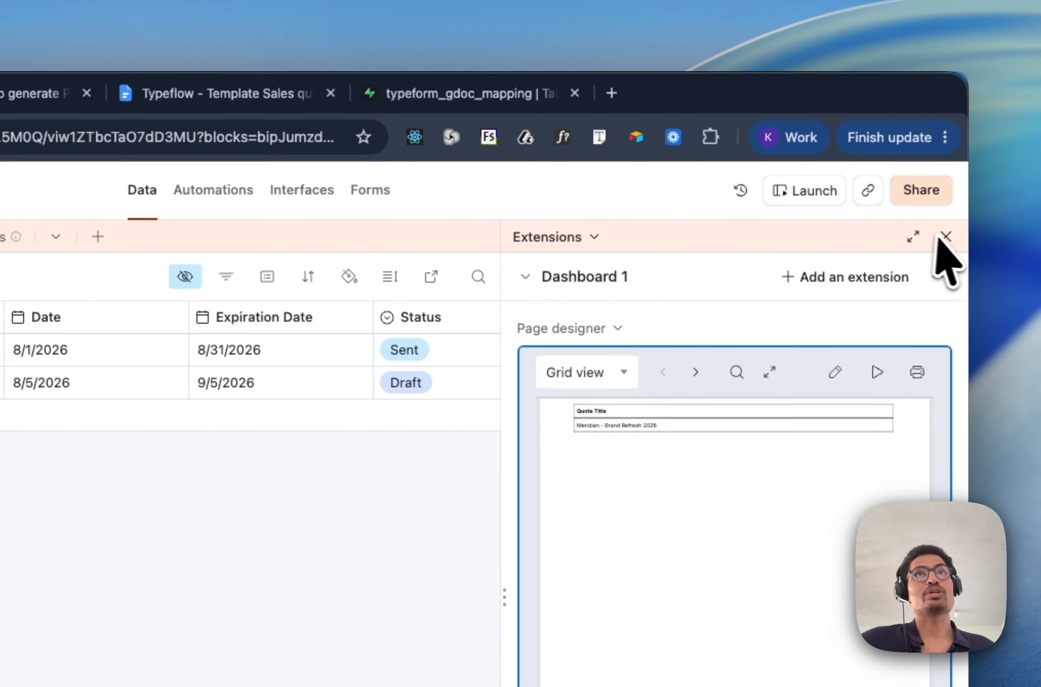
{"action": "left_click", "coordinate": [950, 226]}
{"action": "scroll", "coordinate": [562, 245], "scroll_direction": "right", "scroll_amount": 10}
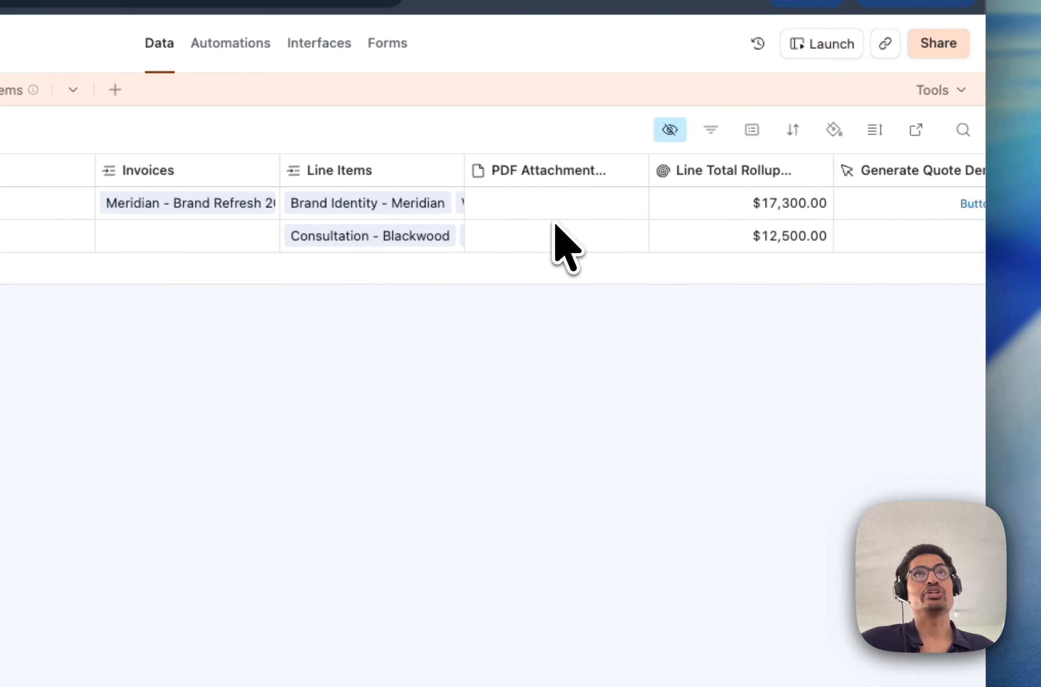
{"action": "left_click", "coordinate": [813, 173]}
{"action": "left_click", "coordinate": [672, 218]}
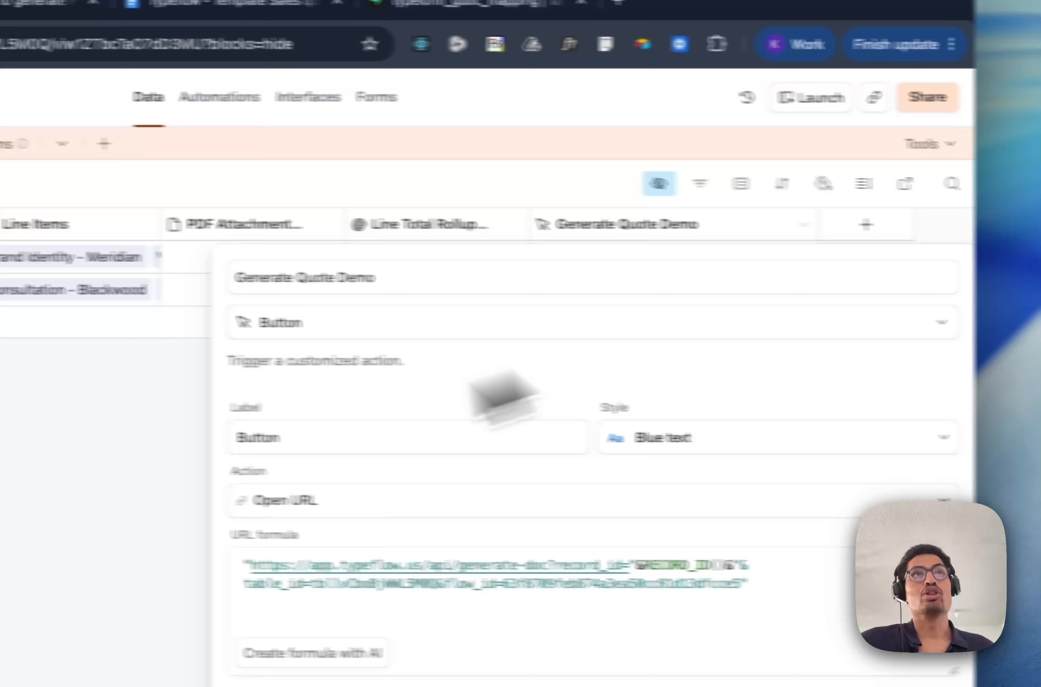
{"action": "left_click", "coordinate": [131, 475]}
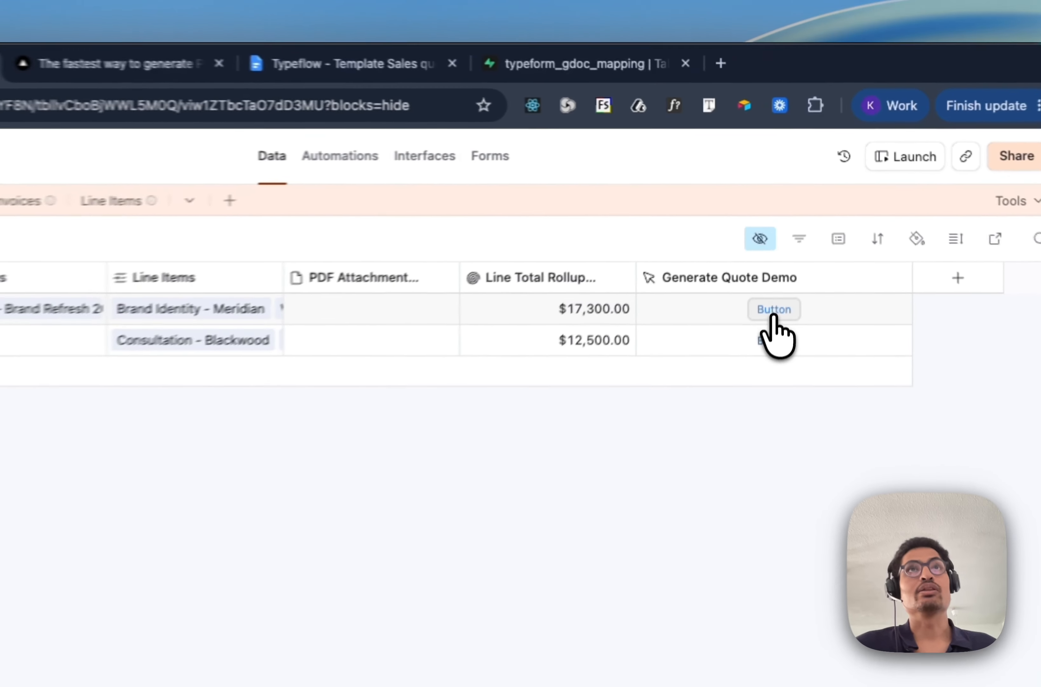
- Generate the quote PDF for the Meridian - Brand Refresh record and open the resulting attachment
{"action": "left_click", "coordinate": [774, 312]}
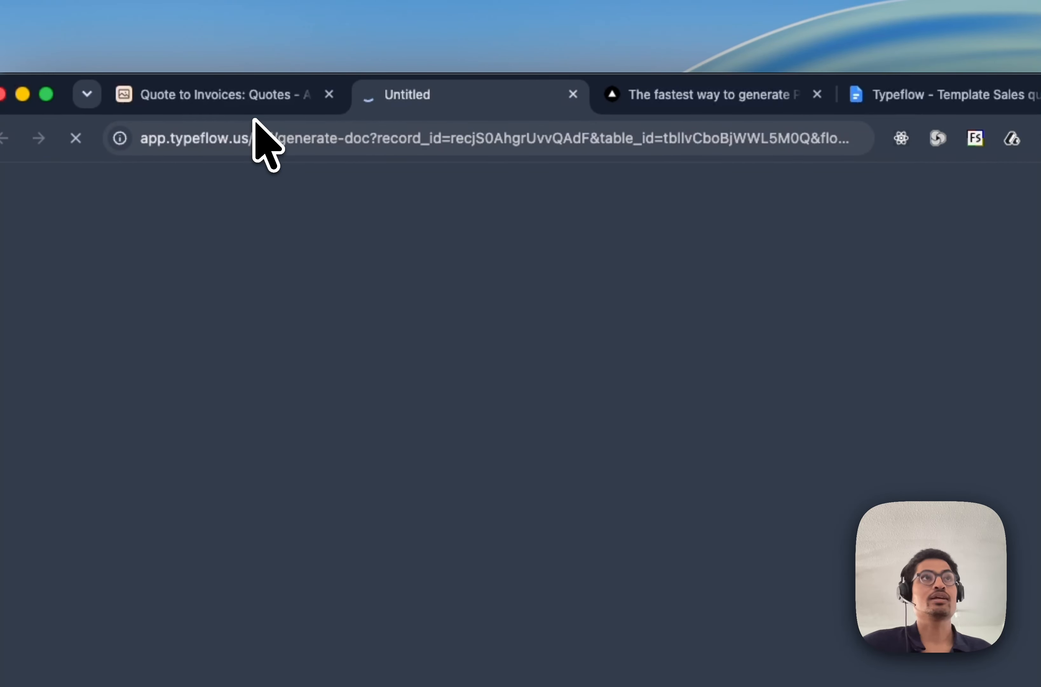
{"action": "left_click", "coordinate": [252, 108]}
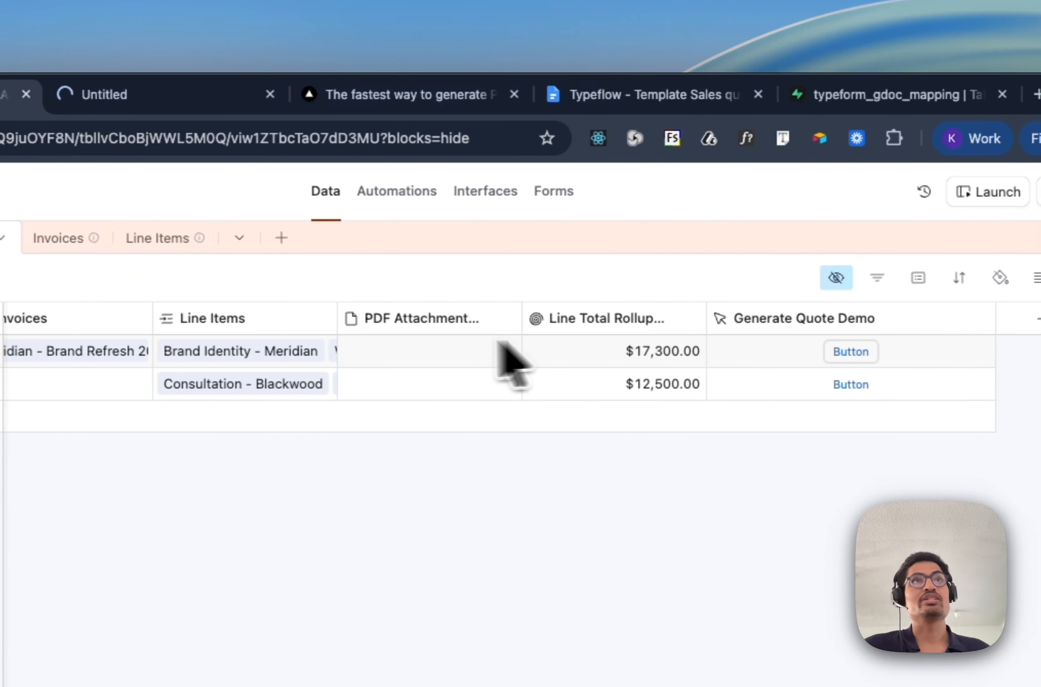
{"action": "left_click", "coordinate": [432, 351]}
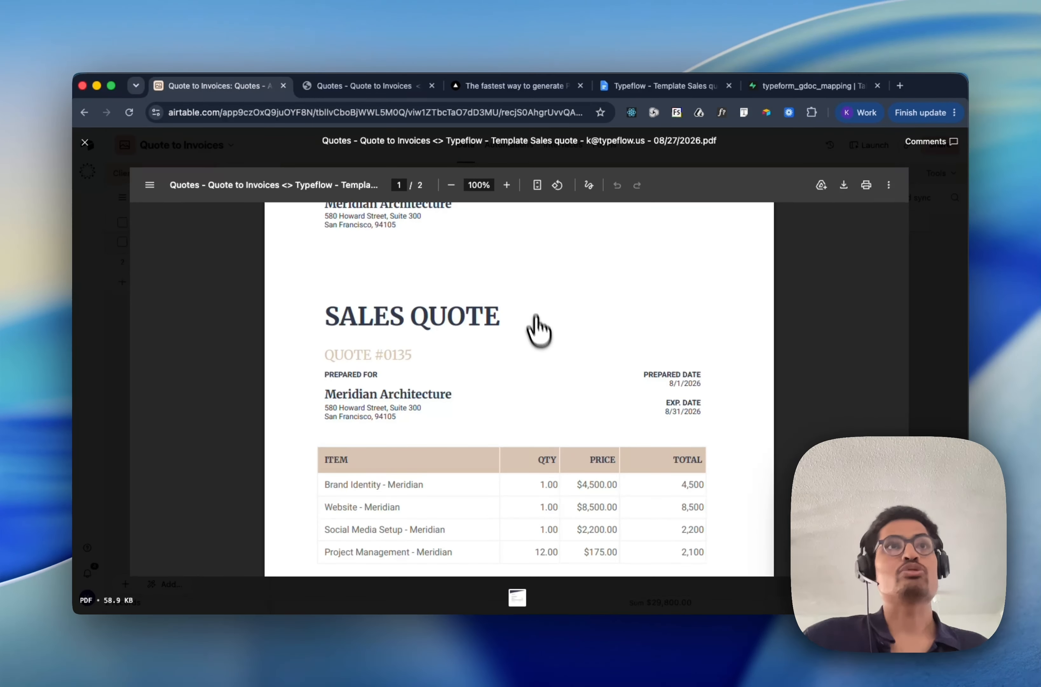
- Read through both pages of the generated sales quote PDF and close the preview
{"action": "scroll", "coordinate": [538, 319], "scroll_direction": "up", "scroll_amount": 2}
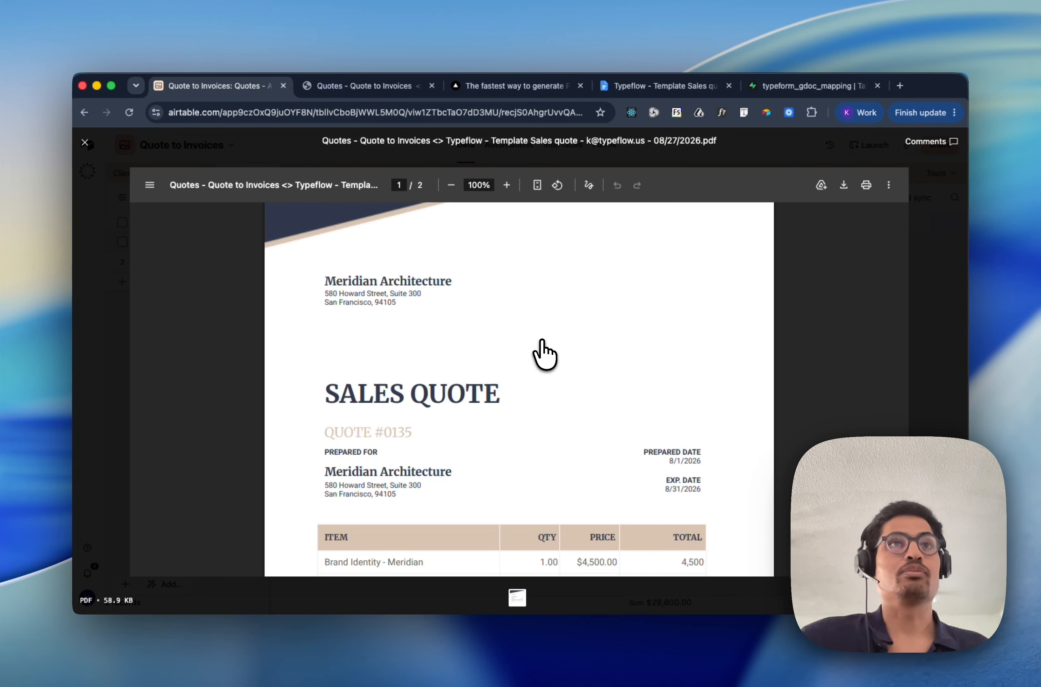
{"action": "scroll", "coordinate": [543, 350], "scroll_direction": "down", "scroll_amount": 20}
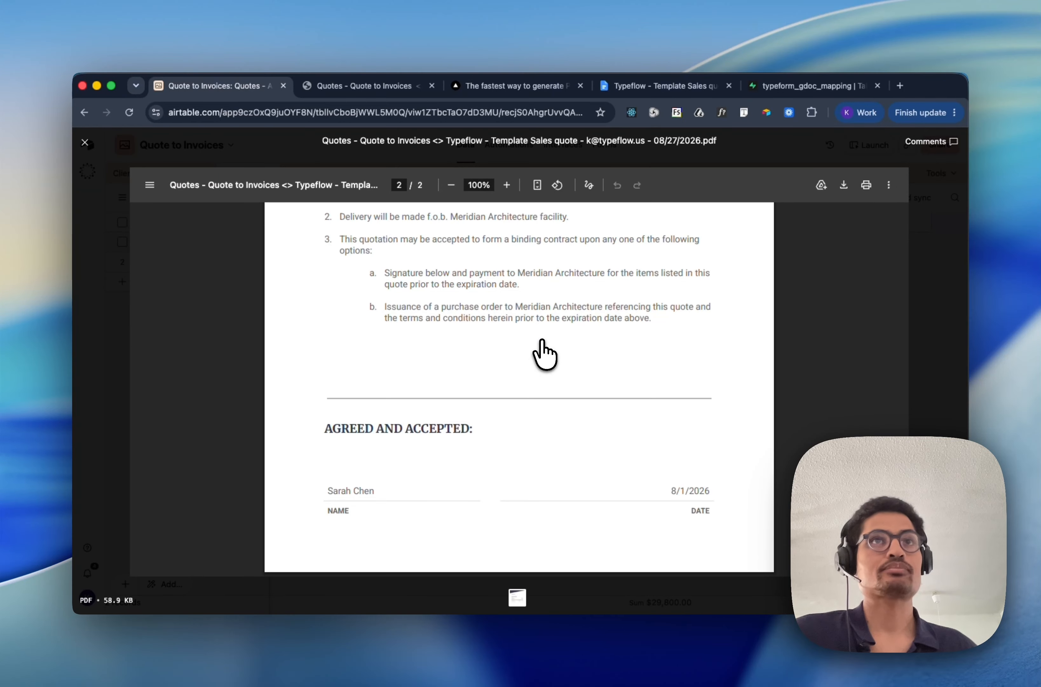
{"action": "scroll", "coordinate": [543, 341], "scroll_direction": "up", "scroll_amount": 20}
{"action": "left_click", "coordinate": [955, 212]}
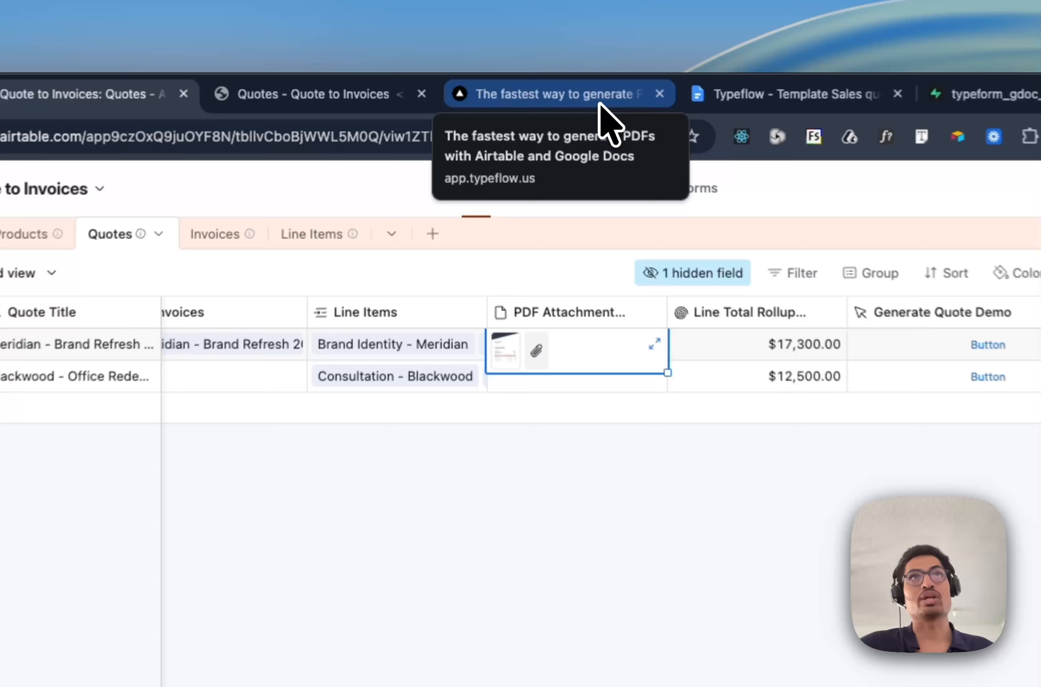
- Switch to Typeflow and set the flow to Automatic Generation using TypeFlow Automation
{"action": "left_click", "coordinate": [543, 91]}
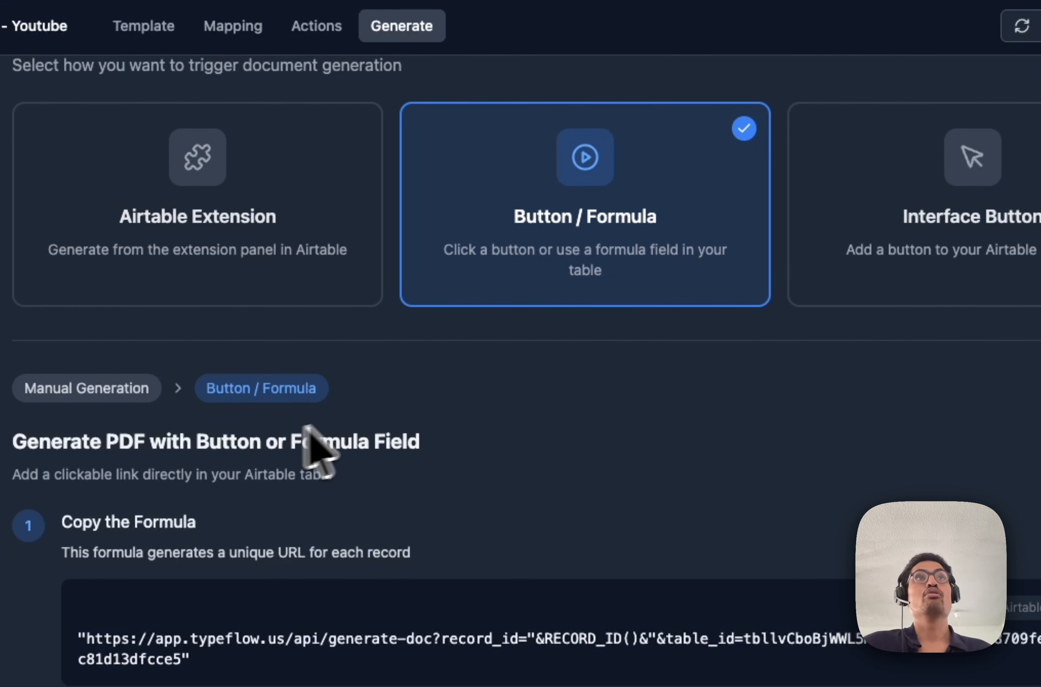
{"action": "scroll", "coordinate": [401, 437], "scroll_direction": "up", "scroll_amount": 5}
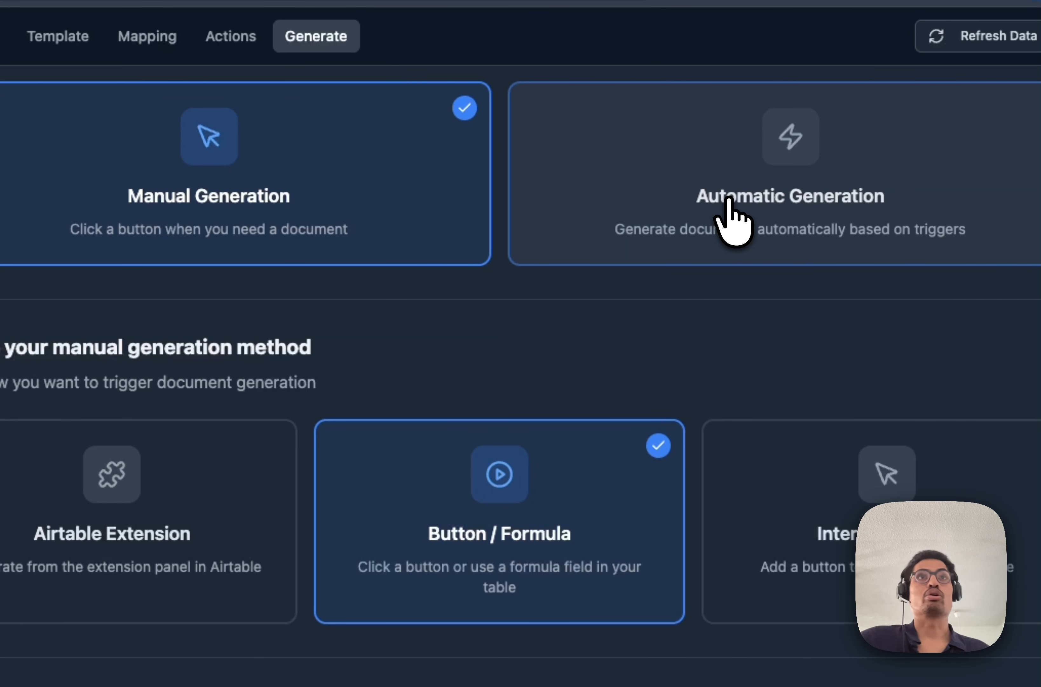
{"action": "left_click", "coordinate": [728, 201]}
{"action": "left_click", "coordinate": [384, 421]}
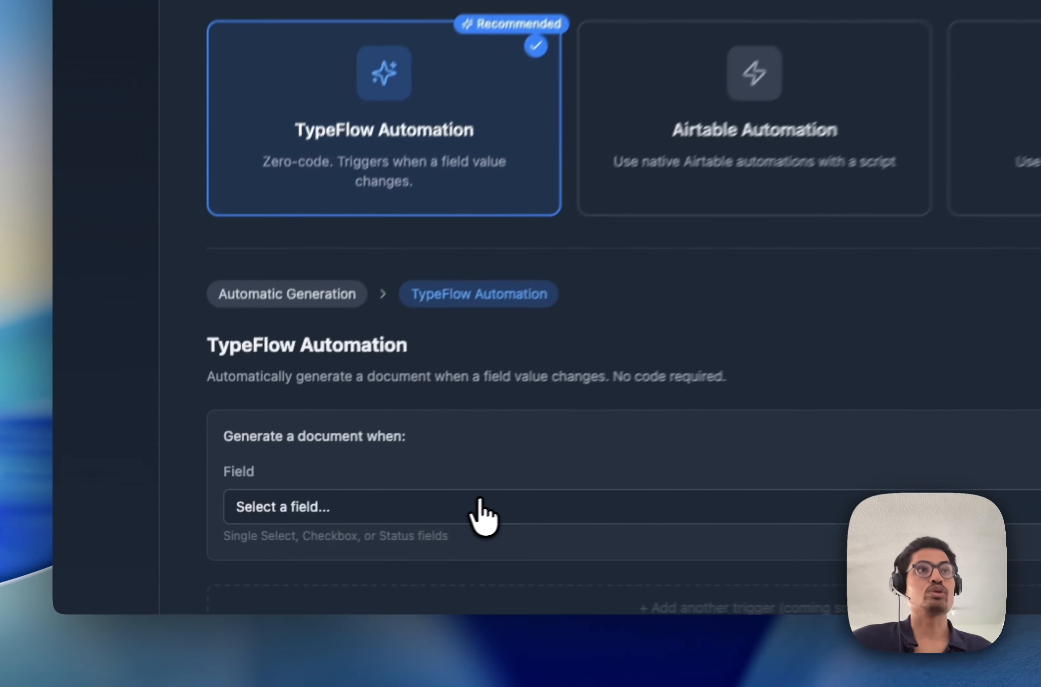
- Set the automation's trigger field to Status and open the choices for its Equals value
{"action": "left_click", "coordinate": [345, 544]}
{"action": "left_click", "coordinate": [486, 545]}
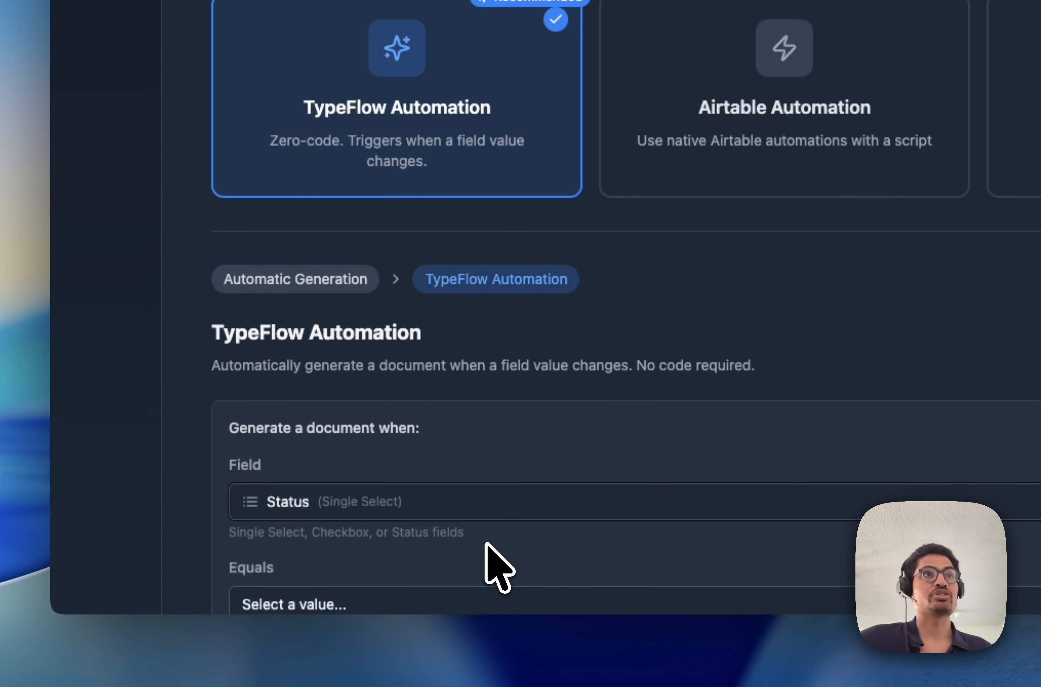
{"action": "scroll", "coordinate": [482, 513], "scroll_direction": "down", "scroll_amount": 5}
{"action": "left_click", "coordinate": [434, 396]}
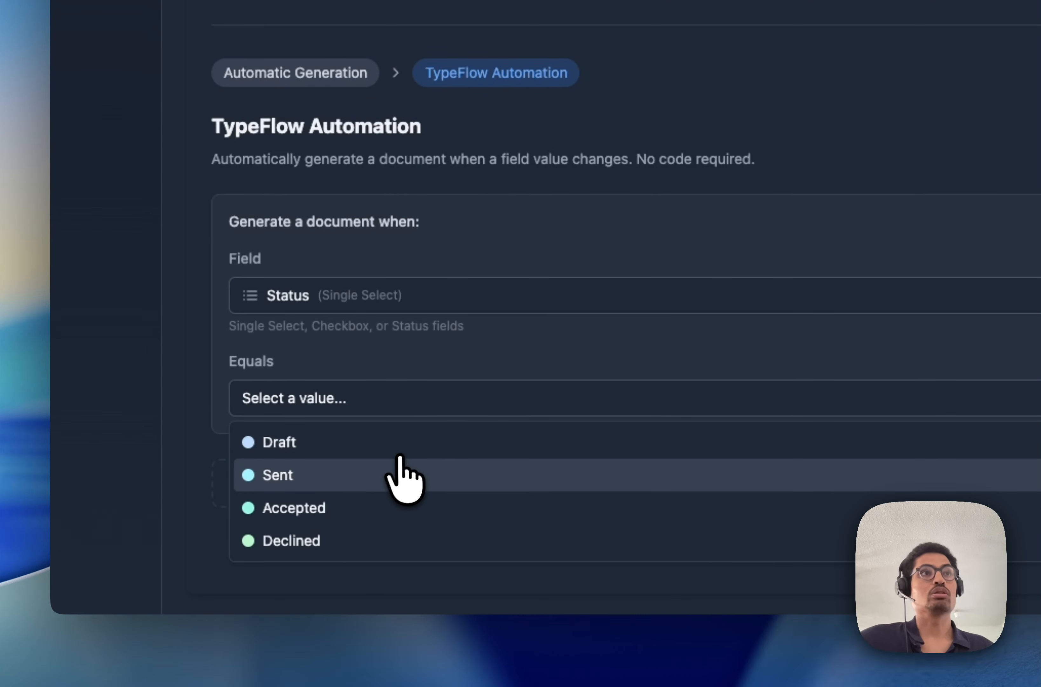